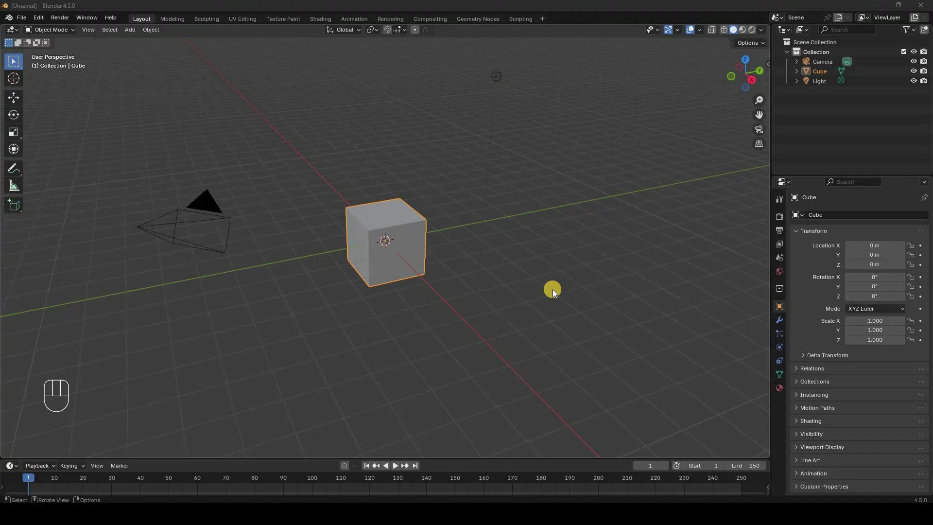
Step: Select the default cube in the viewport and open the Edit menu
left_click(382, 236)
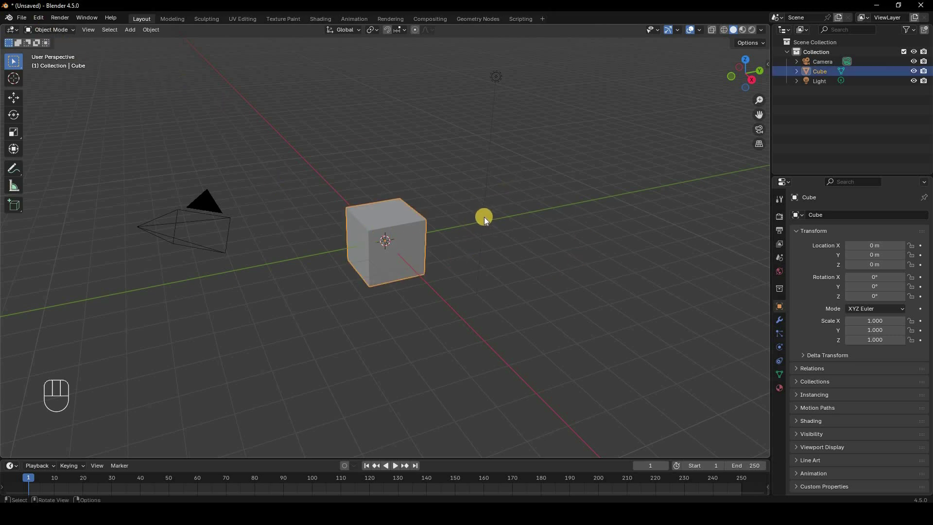
left_click(38, 18)
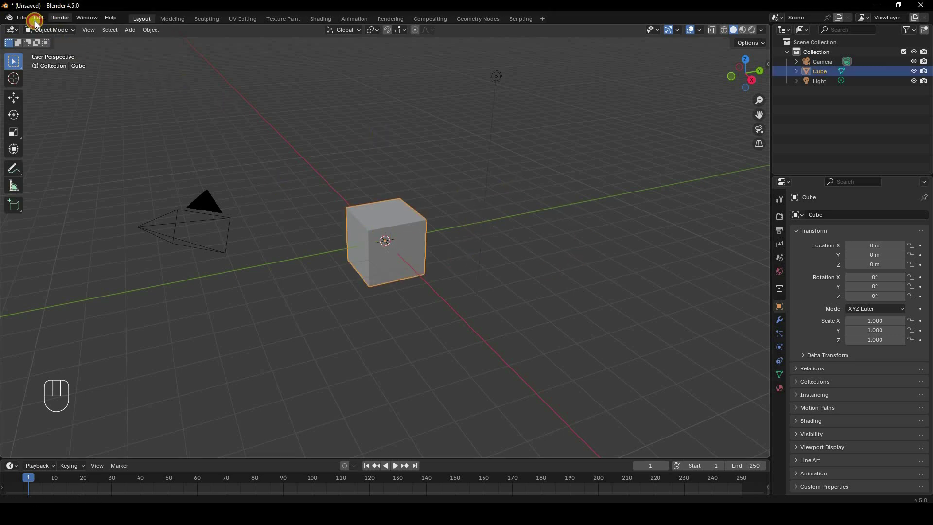
Step: Open Preferences, browse Get Extensions, and finish on the installed Add-ons list
left_click(89, 144)
left_click(31, 95)
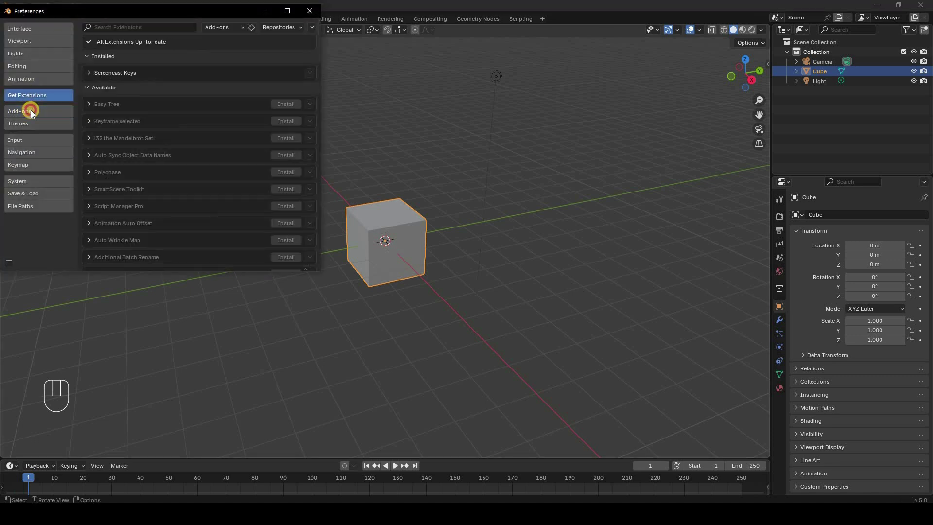
left_click(30, 111)
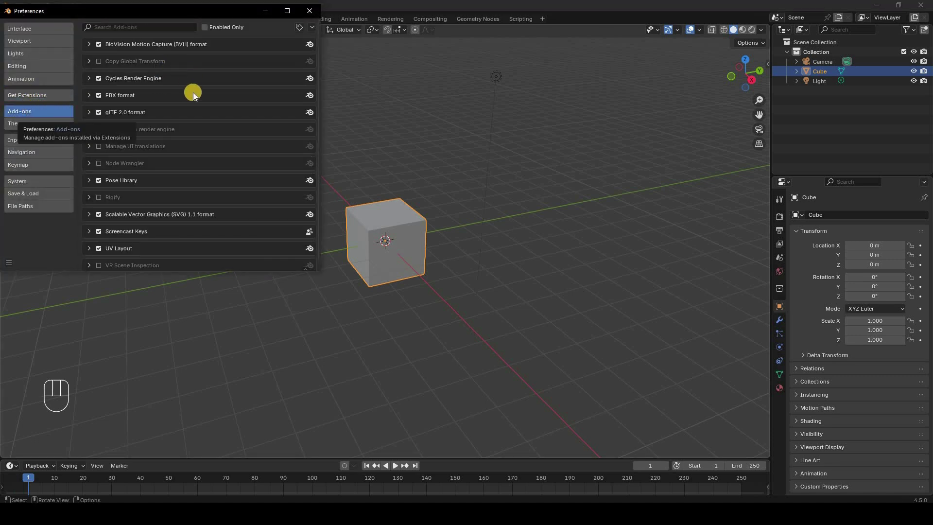
scroll(192, 128, "down", 1)
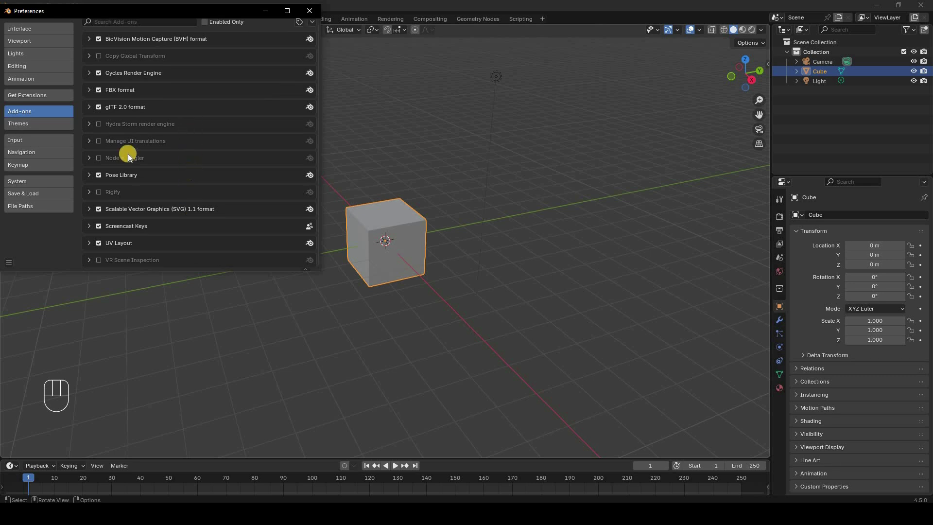
left_click(32, 96)
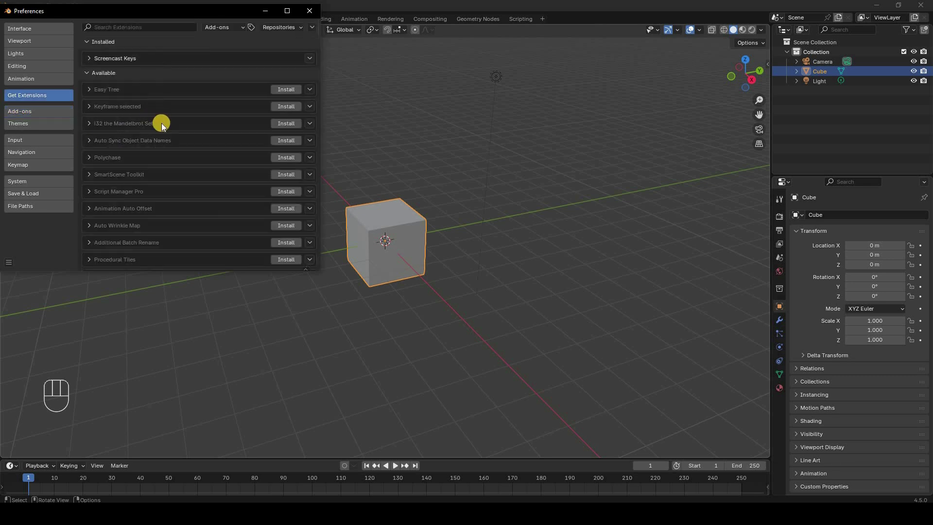
scroll(195, 143, "down", 6)
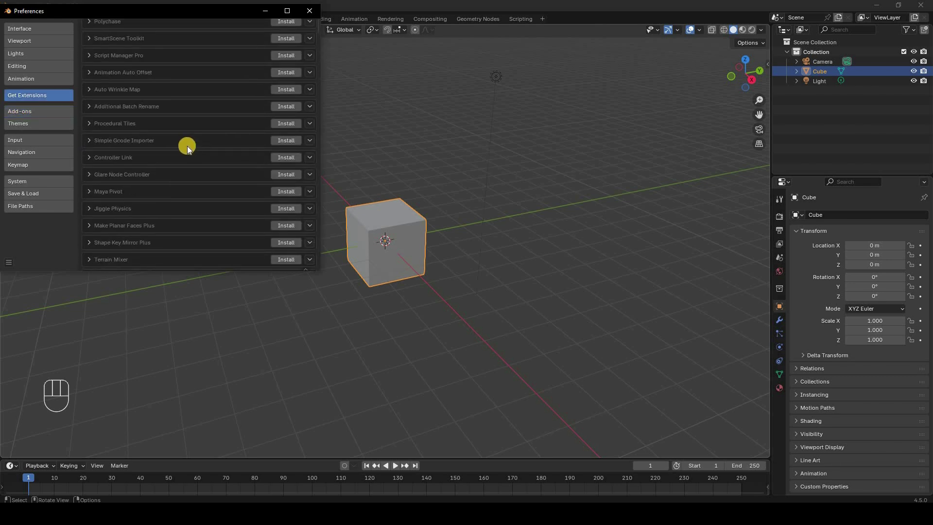
scroll(186, 146, "up", 6)
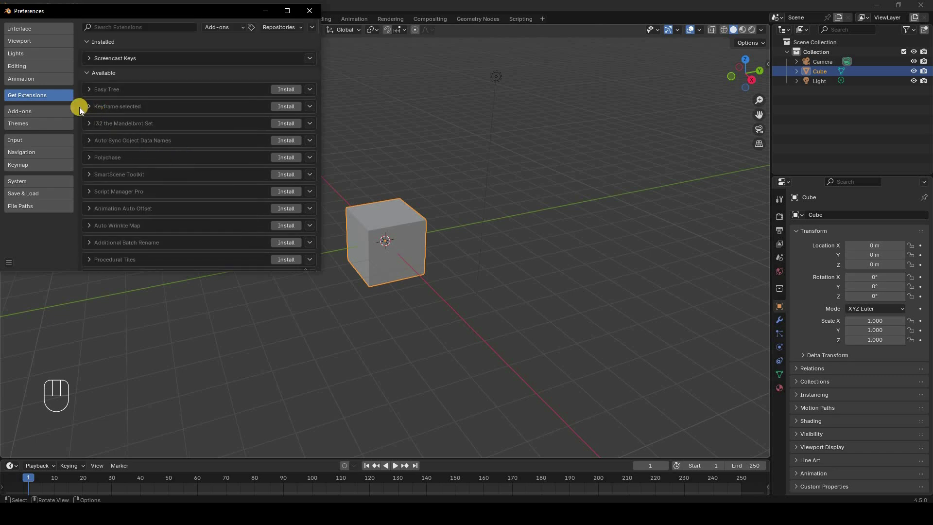
left_click(45, 112)
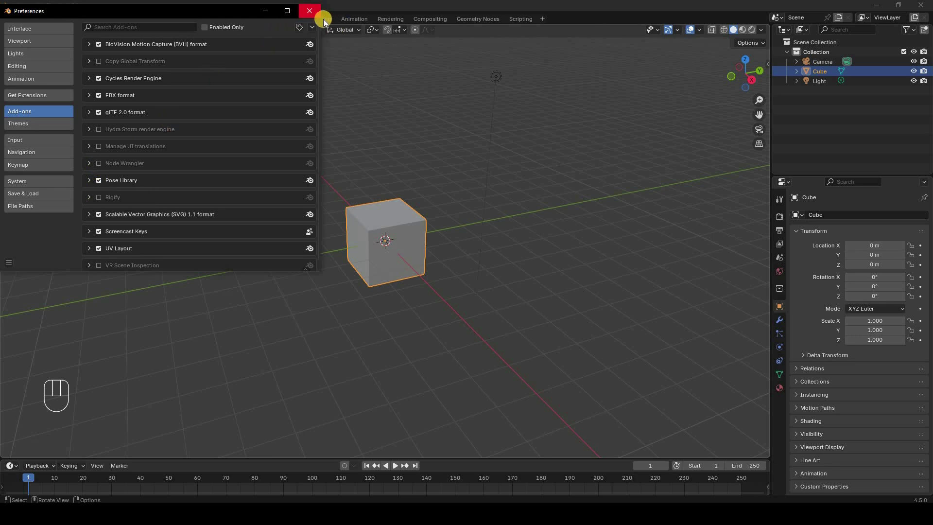
Step: Close Preferences to show the cube's Principled BSDF nodes in Shading, then open the Edit menu
left_click(310, 11)
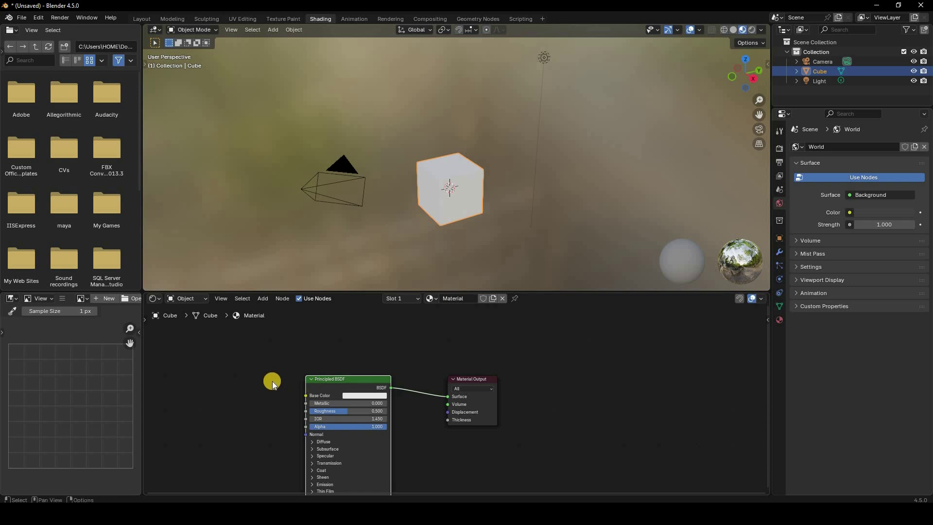
left_click(41, 19)
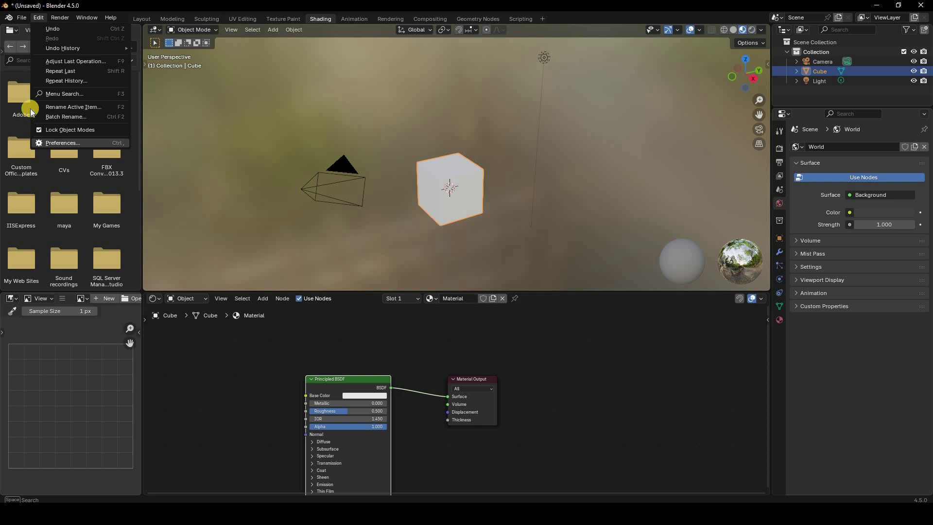
Step: Enable Node Wrangler in Add-ons, cancel the texture file browser, and return to the Layout workspace
left_click(63, 143)
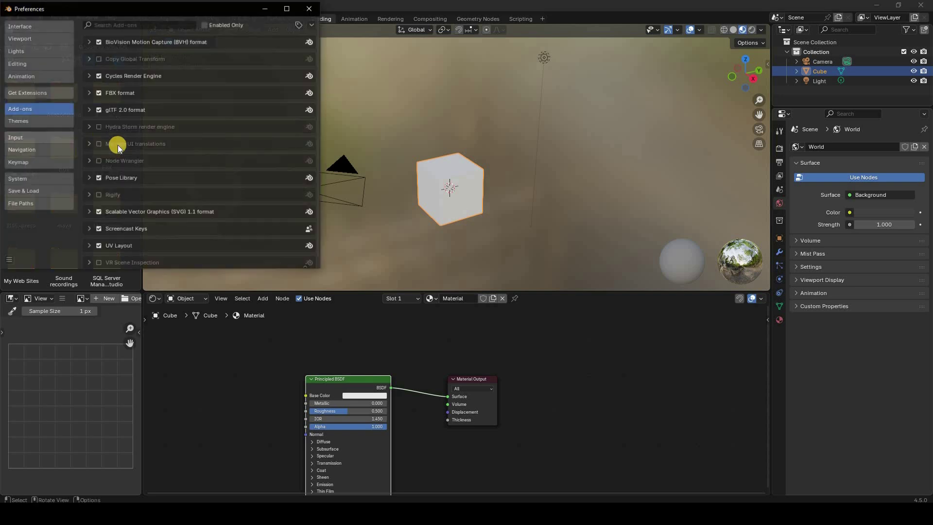
left_click(99, 161)
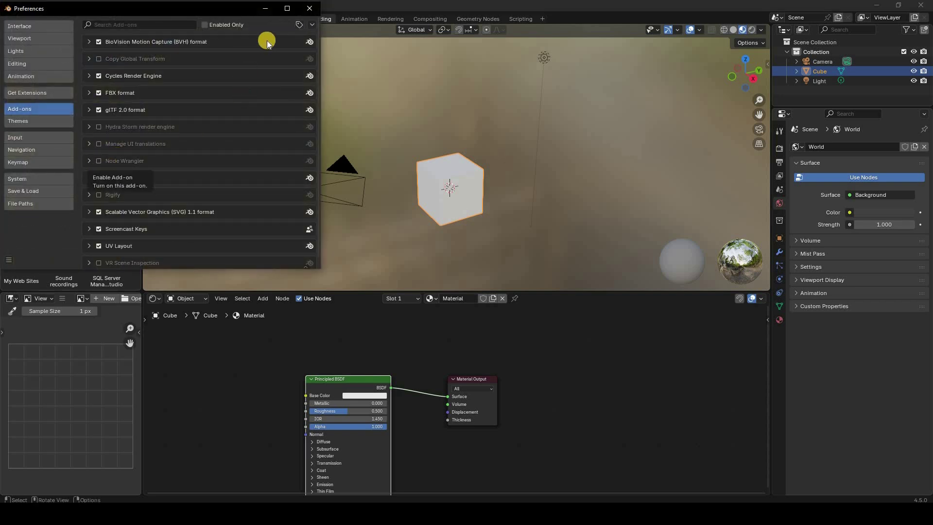
left_click(324, 377)
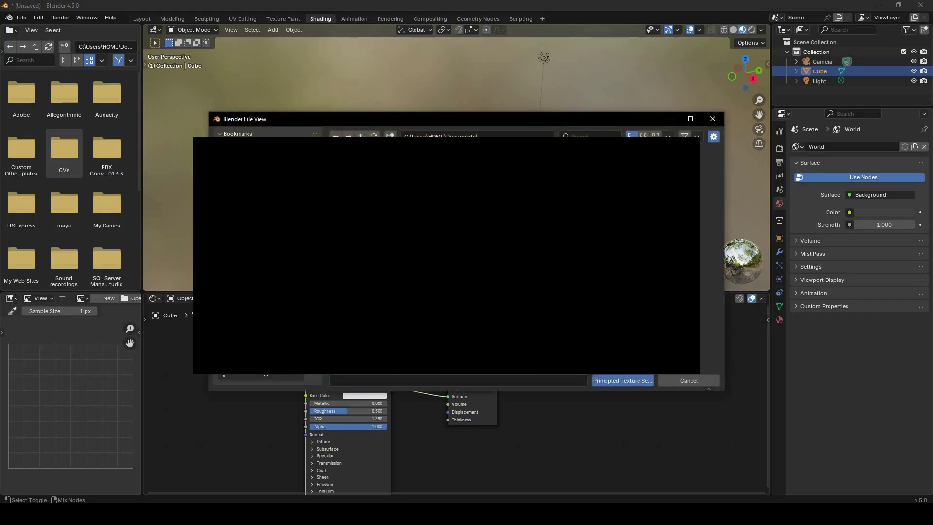
left_click(683, 383)
left_click(142, 19)
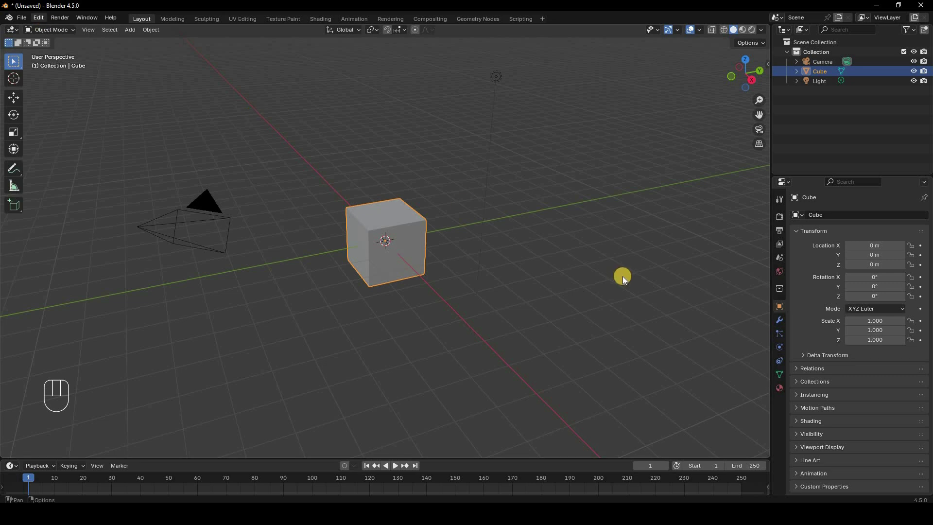
Step: Deselect the cube and show the sidebar's Screencast Keys settings (font size 25, mouse size 50)
left_click(78, 384)
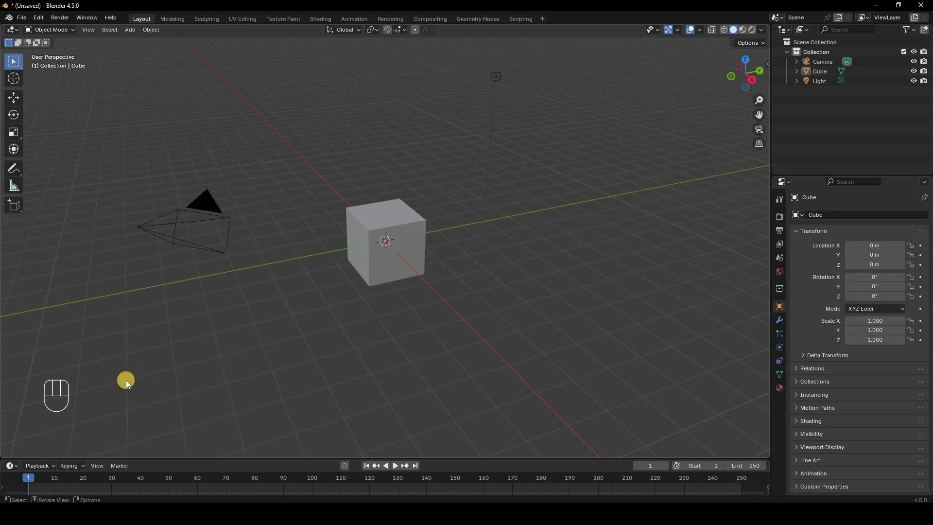
key("n")
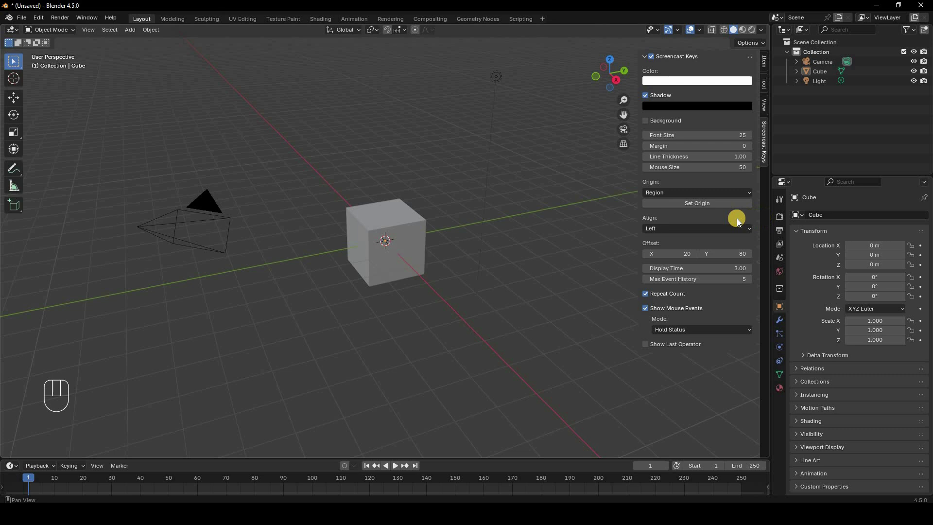
Step: Hide the sidebar, search Get Extensions for 'bol', and install BoltFactory
key("n")
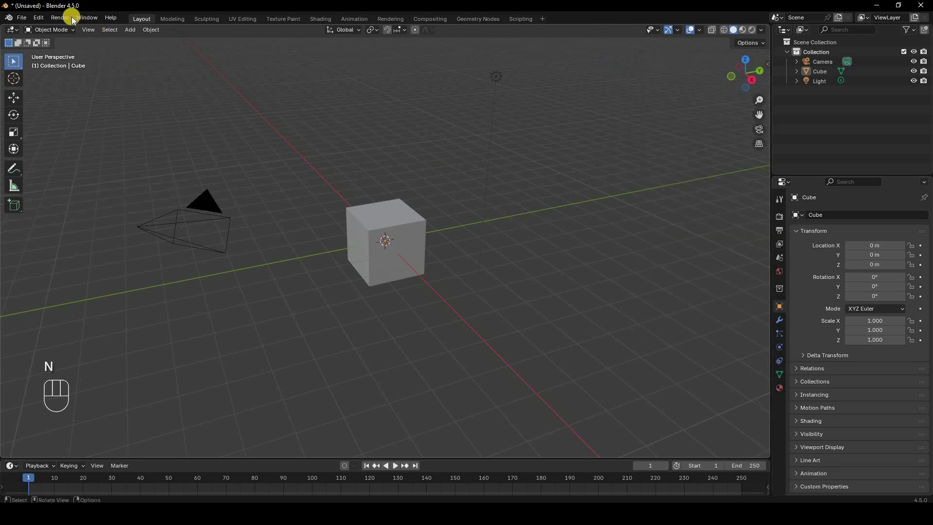
left_click(39, 18)
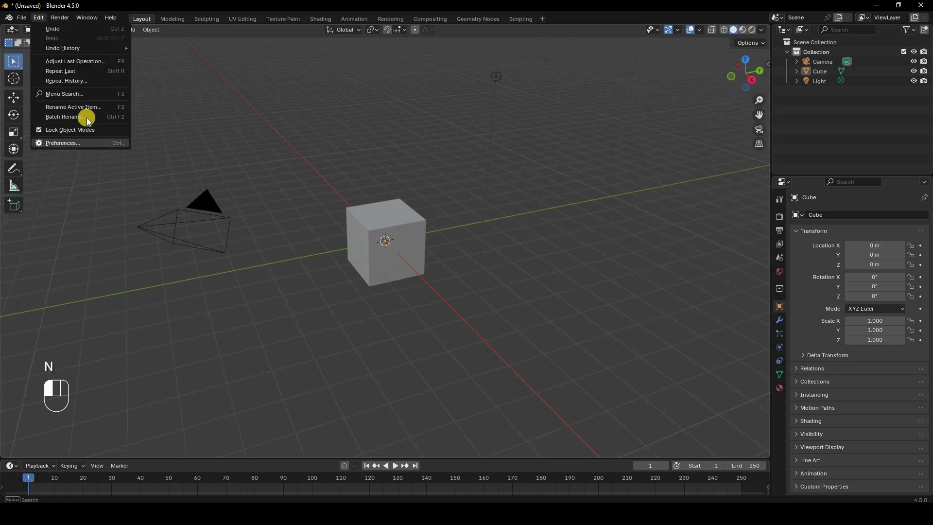
left_click(63, 143)
left_click(28, 94)
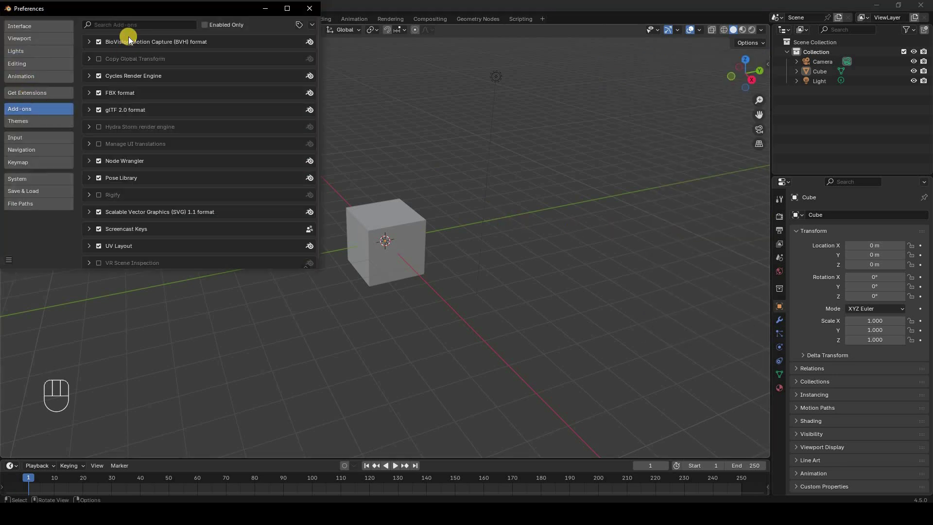
left_click(131, 26)
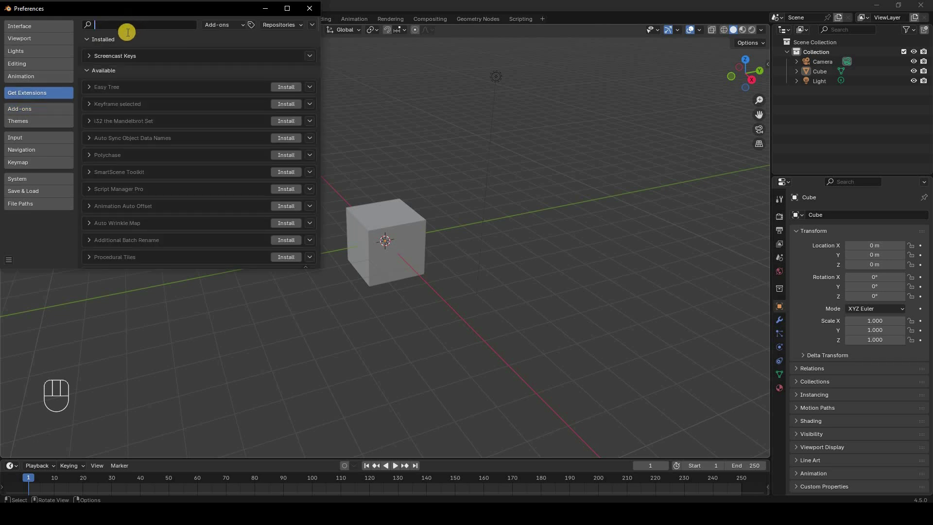
type("bol")
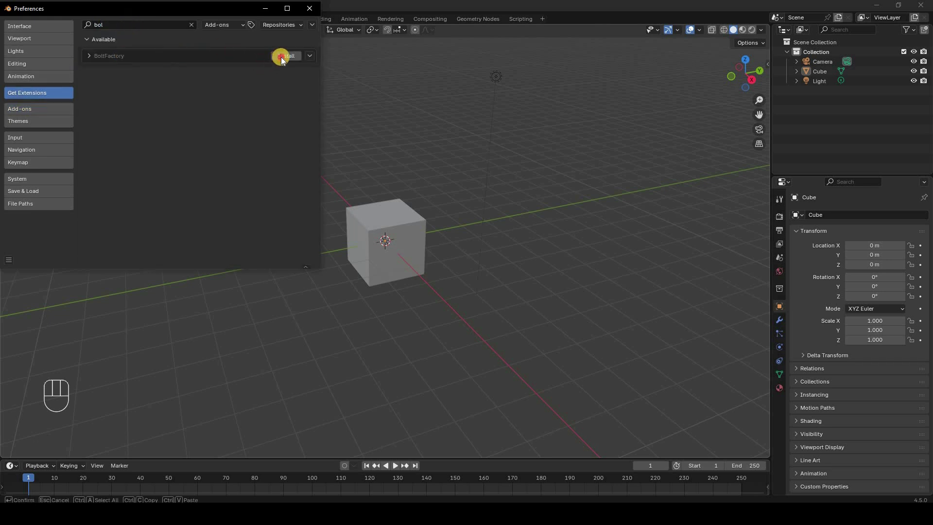
left_click(285, 56)
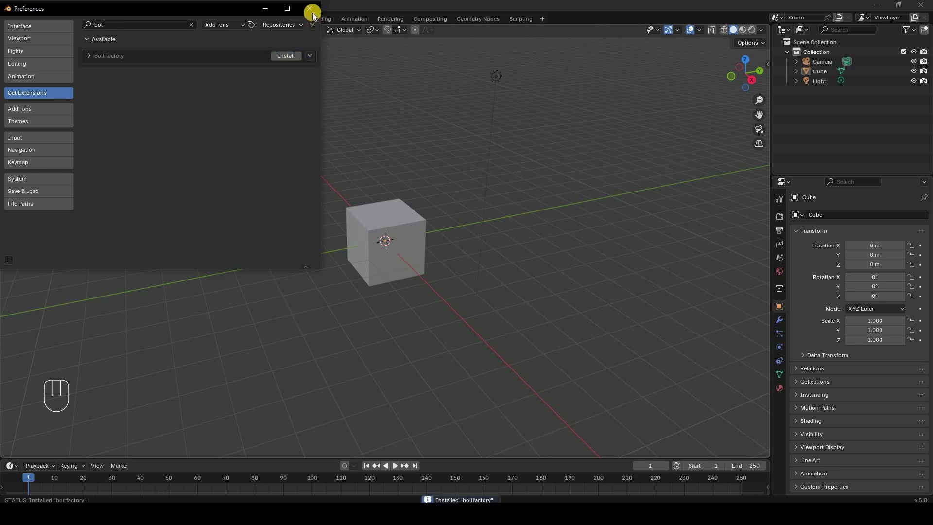
Step: Close Preferences and confirm Bolt now appears in the Add > Mesh menu
key("alt+F4")
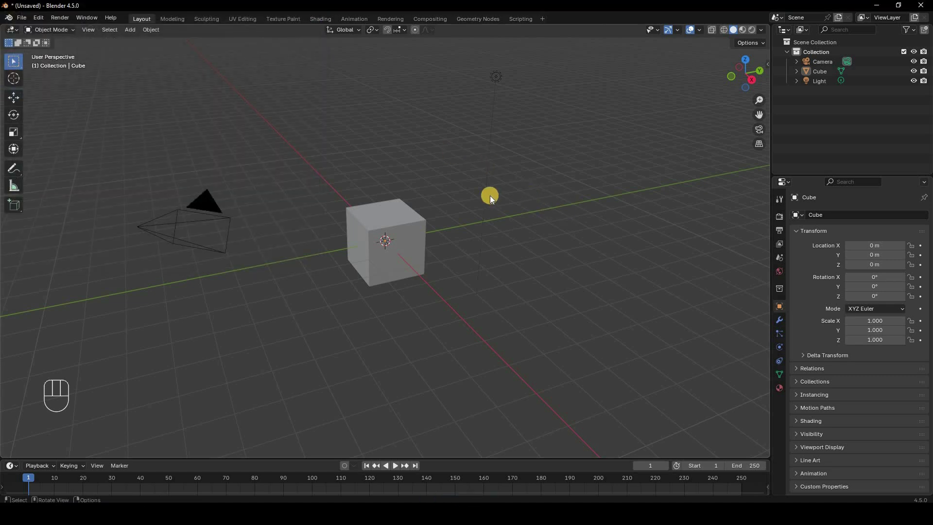
key("shift+a")
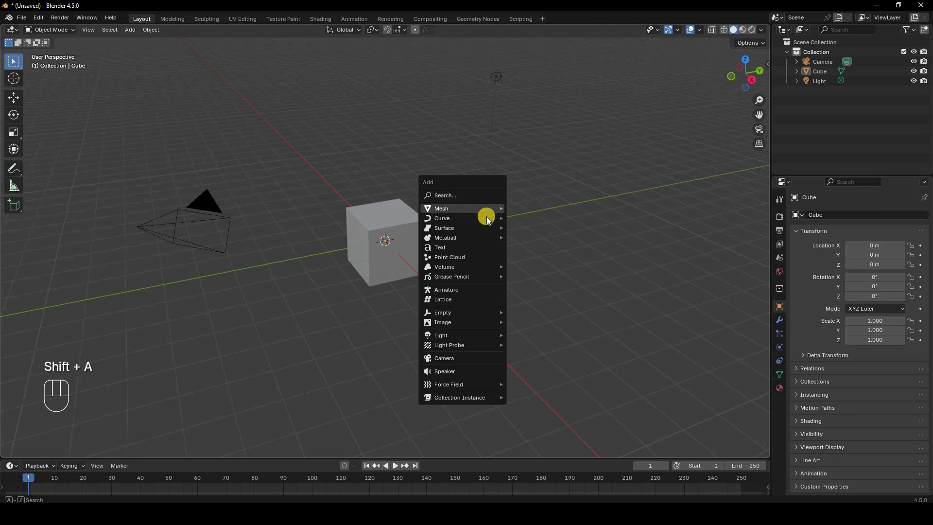
mouse_move(495, 208)
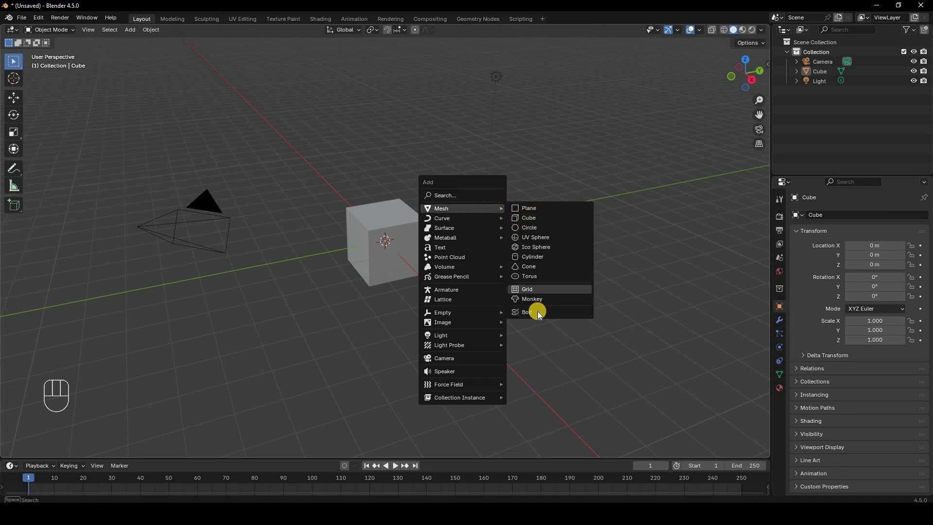
left_click(37, 18)
Step: Uninstall BoltFactory from its row dropdown in Preferences
left_click(65, 143)
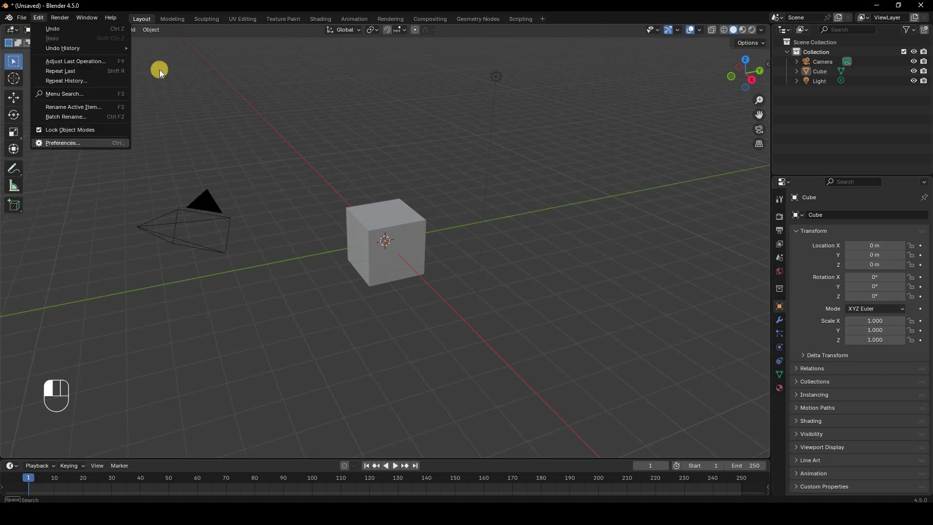
left_click(302, 52)
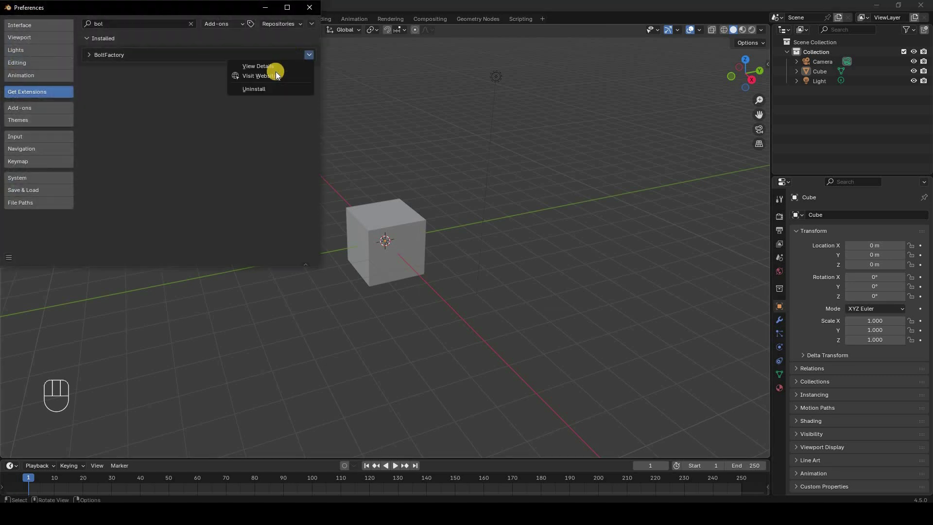
left_click(307, 56)
left_click(309, 54)
left_click(272, 87)
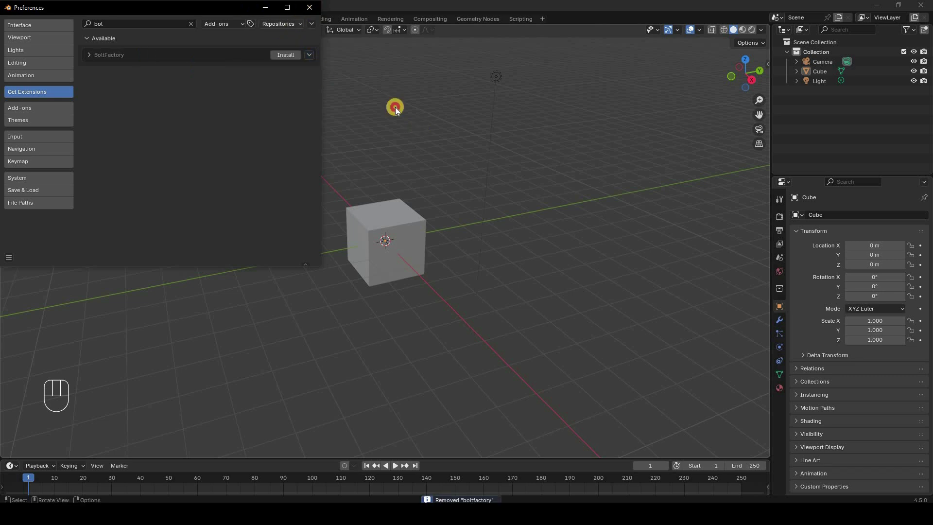
Step: Check the viewport's Add > Mesh menu to confirm Bolt is gone
left_click(489, 158)
key("shift+a")
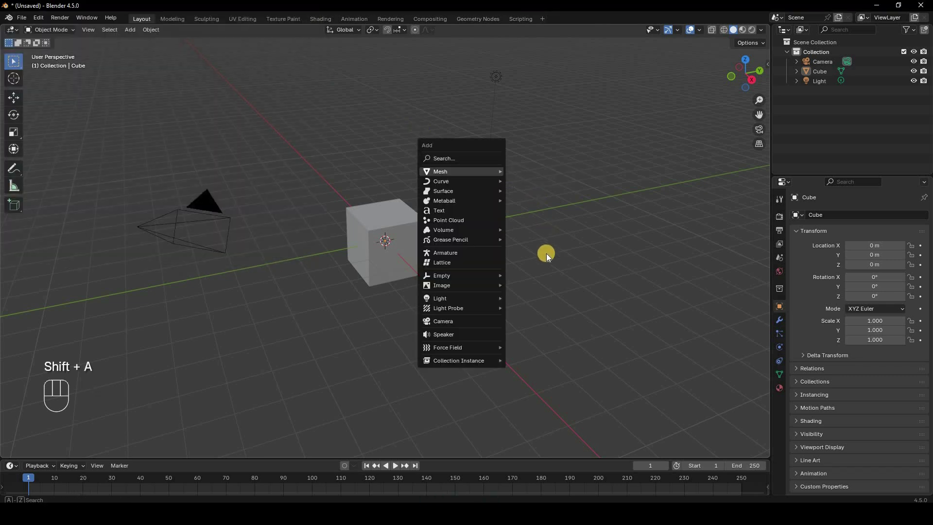
mouse_move(485, 172)
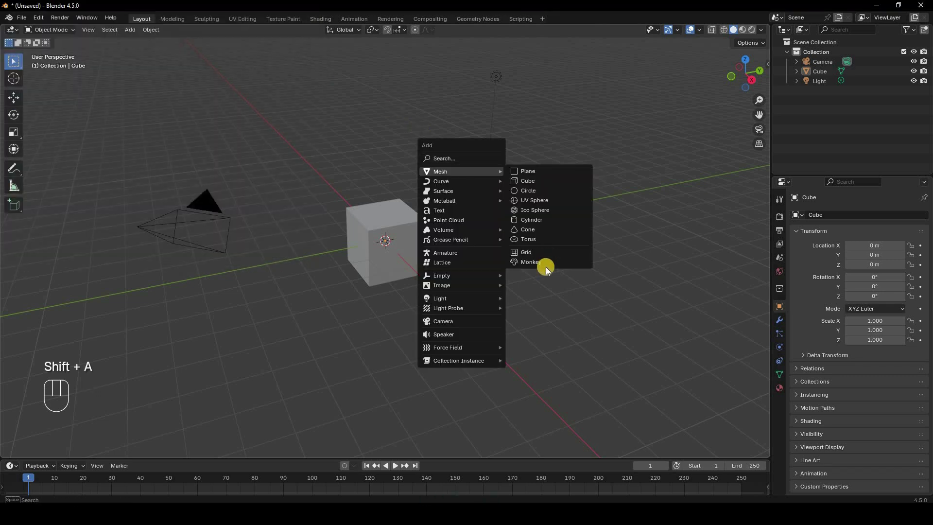
Step: Clear the extension search to list all extensions, then cancel Install from Disk
left_click(38, 17)
left_click(88, 143)
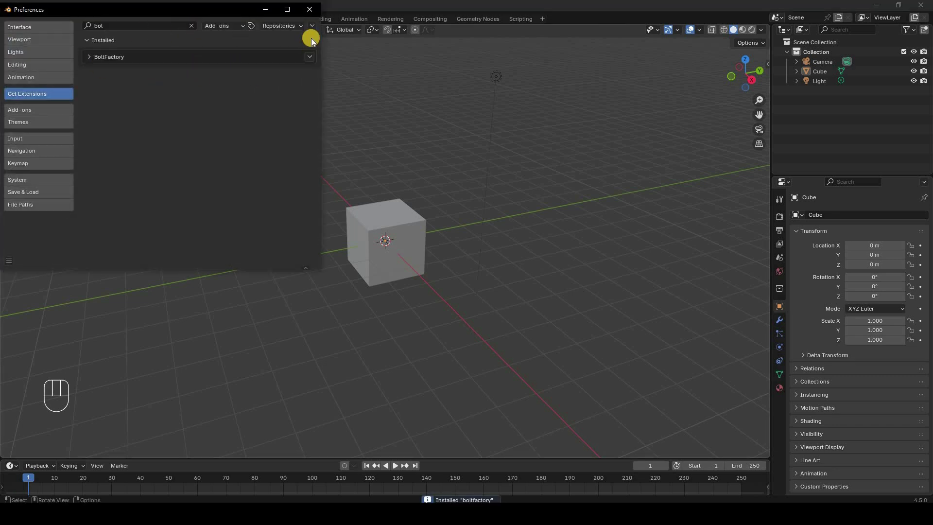
left_click(191, 25)
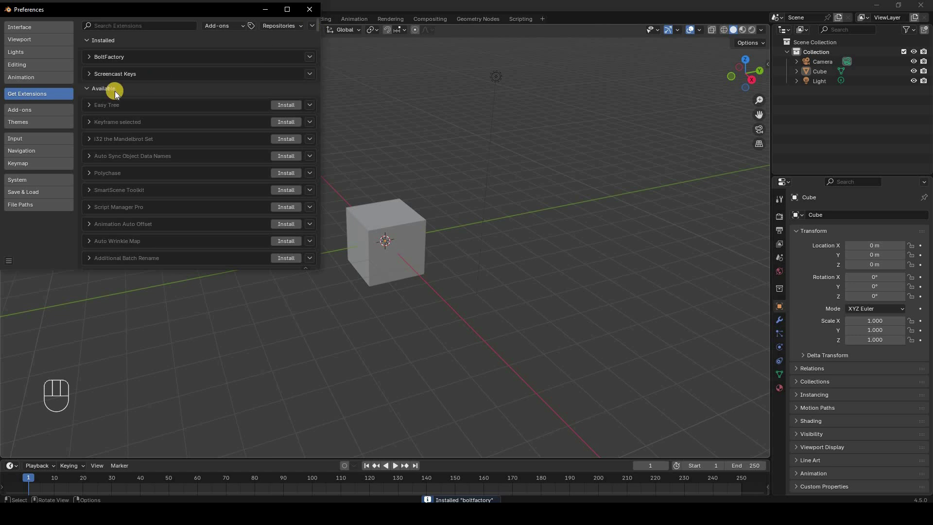
left_click(312, 26)
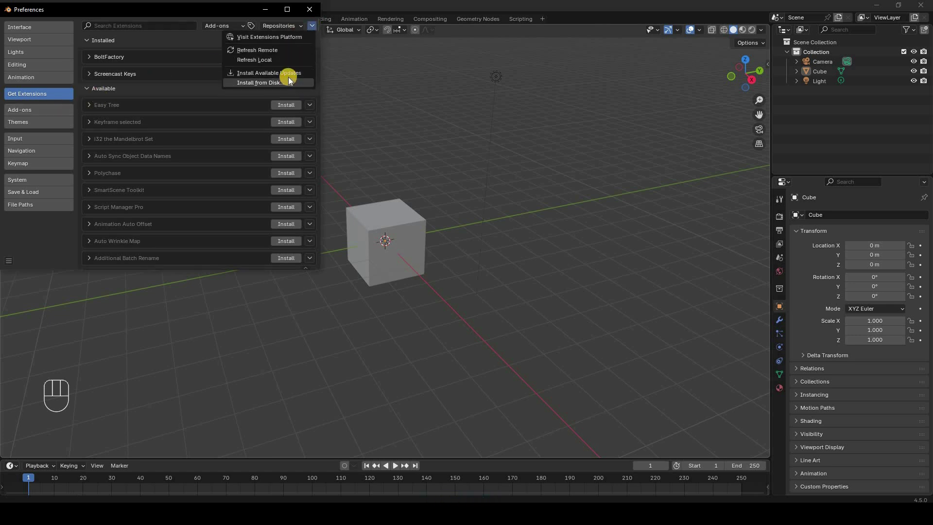
left_click(289, 82)
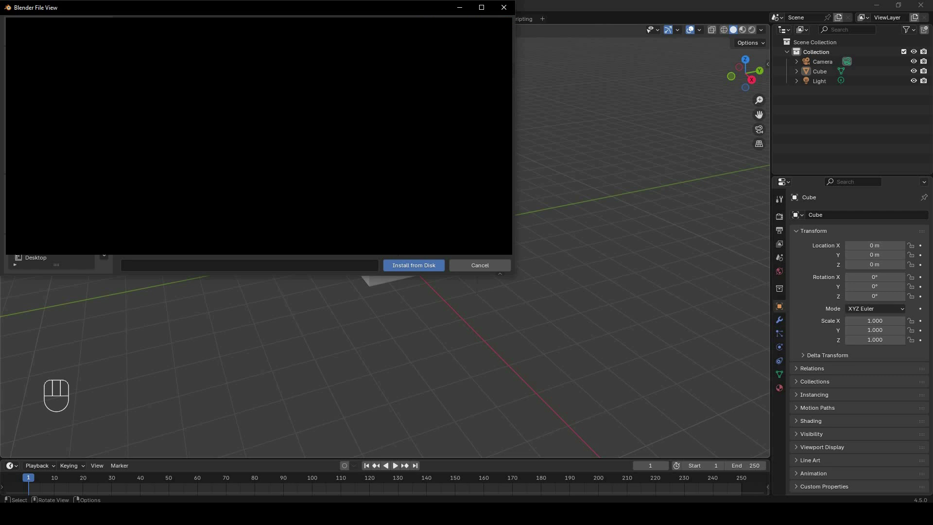
left_click(416, 264)
left_click(480, 266)
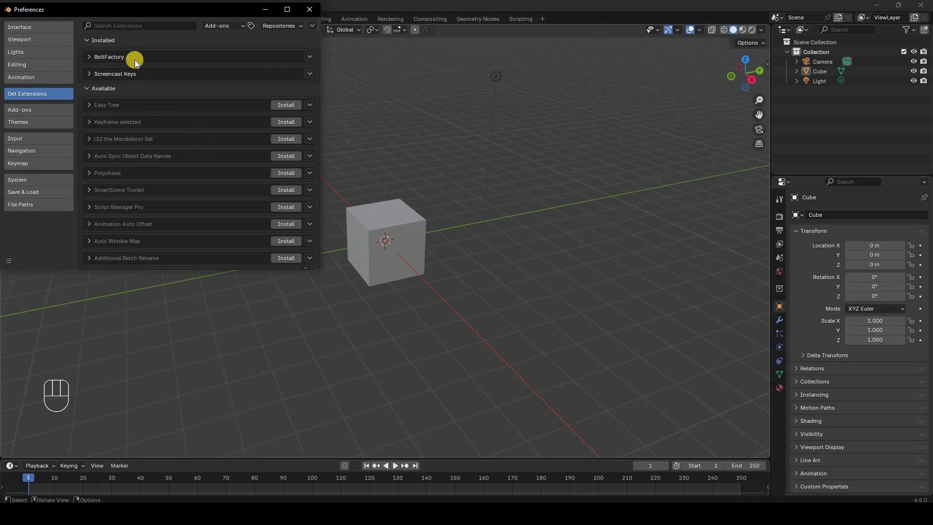
left_click(130, 24)
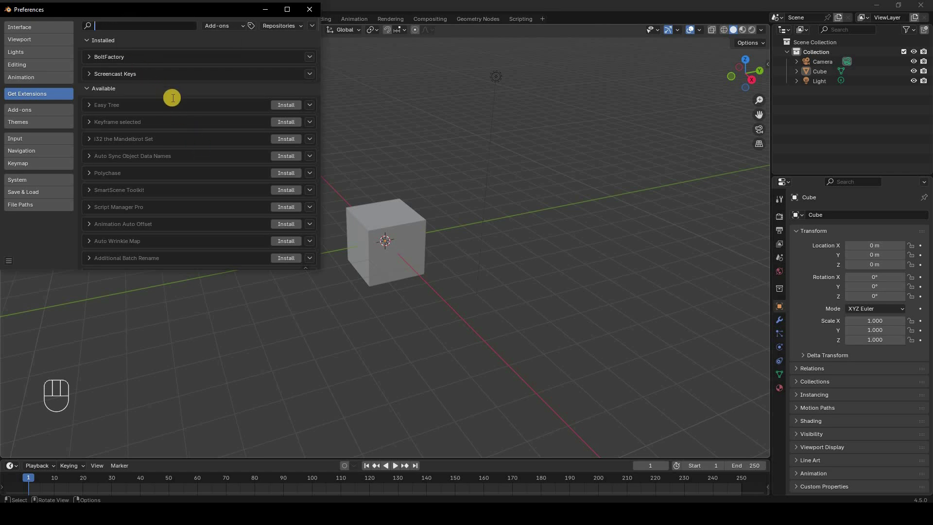
left_click(48, 107)
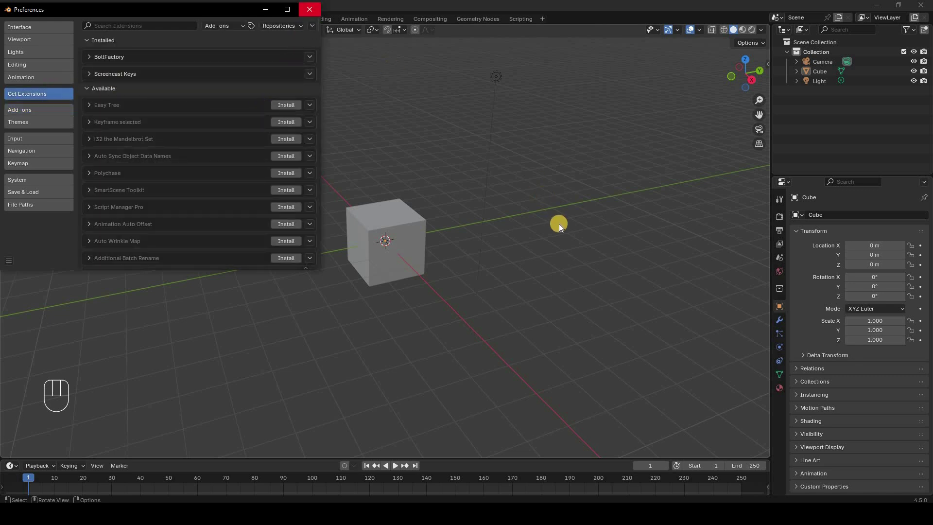
Step: Close Preferences with Alt+F4, leaving BoltFactory installed
key("alt+F4")
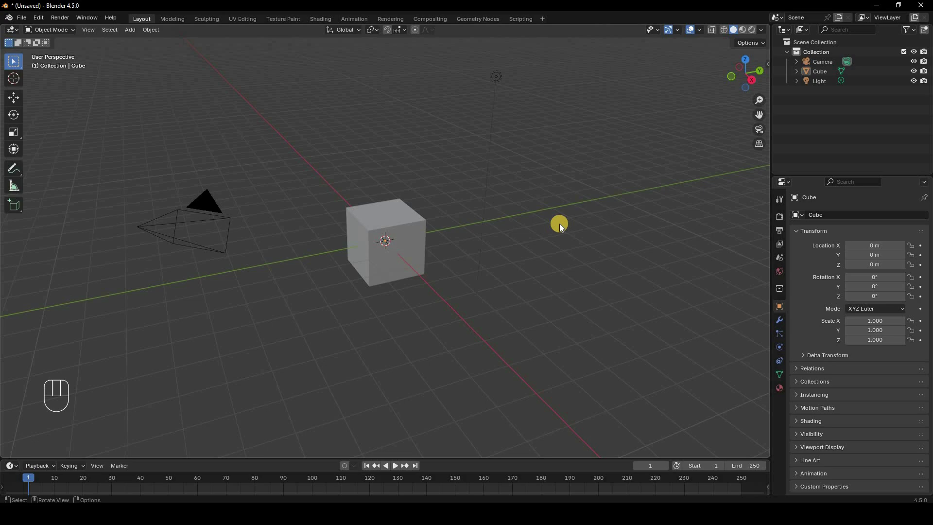